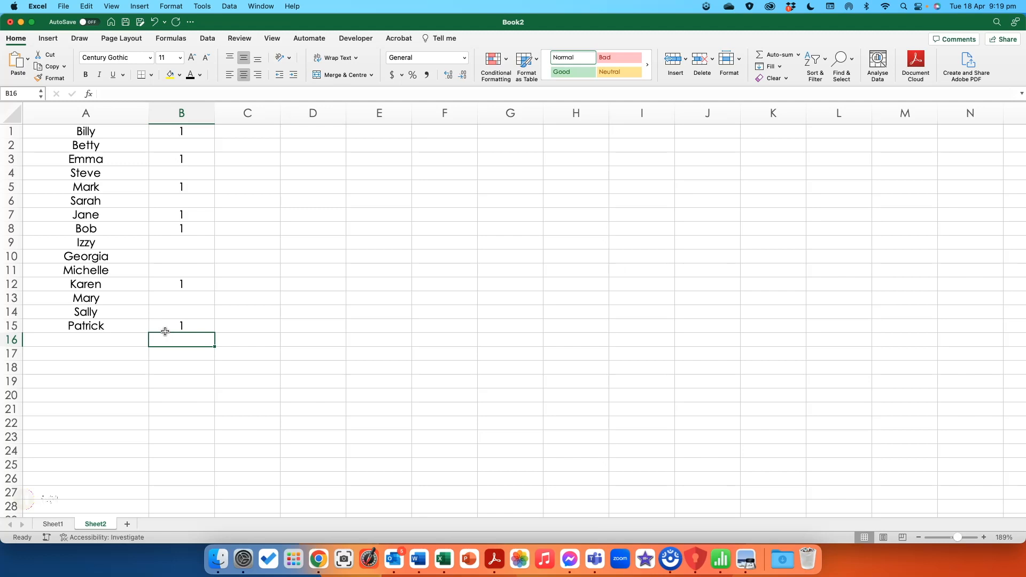
Start a formula with the COUNT function in cell B17.
click(164, 353)
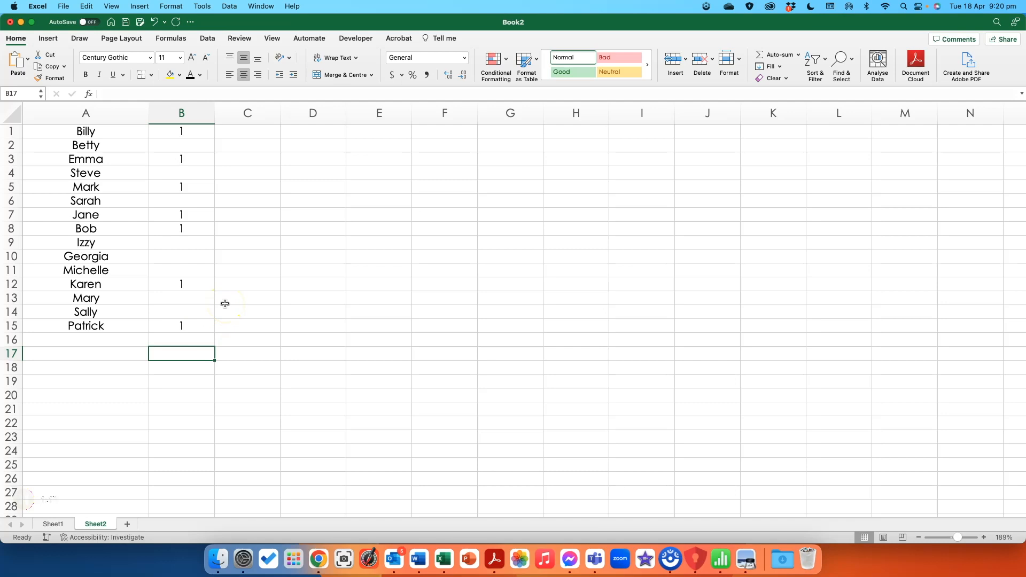
text(=)
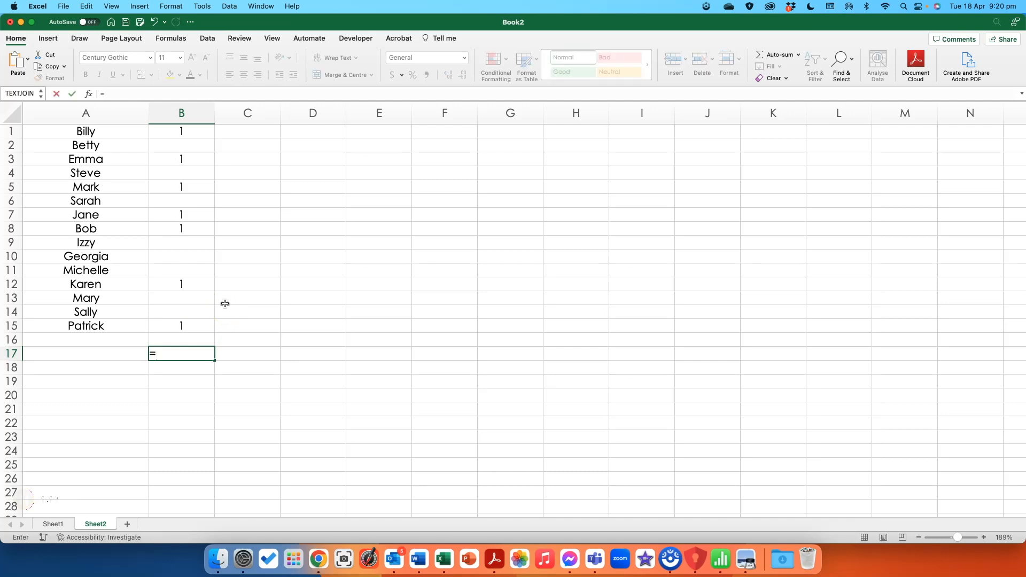
text(COUNT)
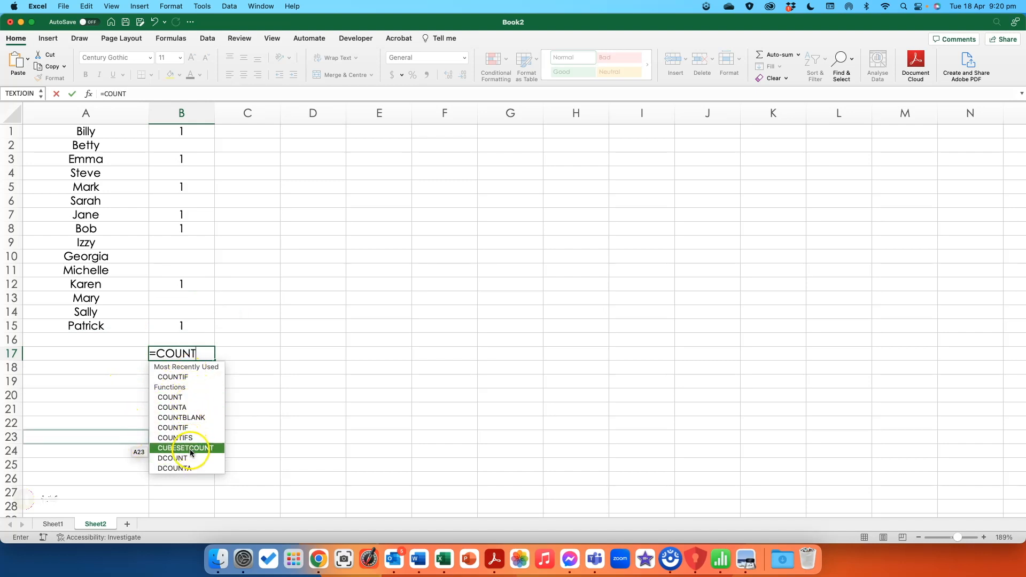
double_click(170, 398)
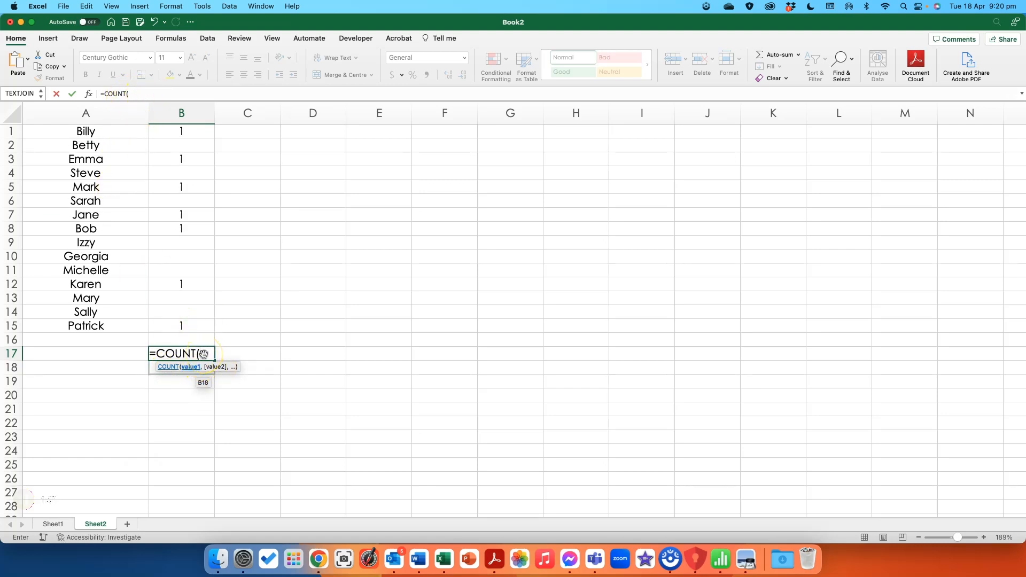
Try listing cells B1, B2, B3 and B4 as separate COUNT arguments and remove them again.
click(179, 131)
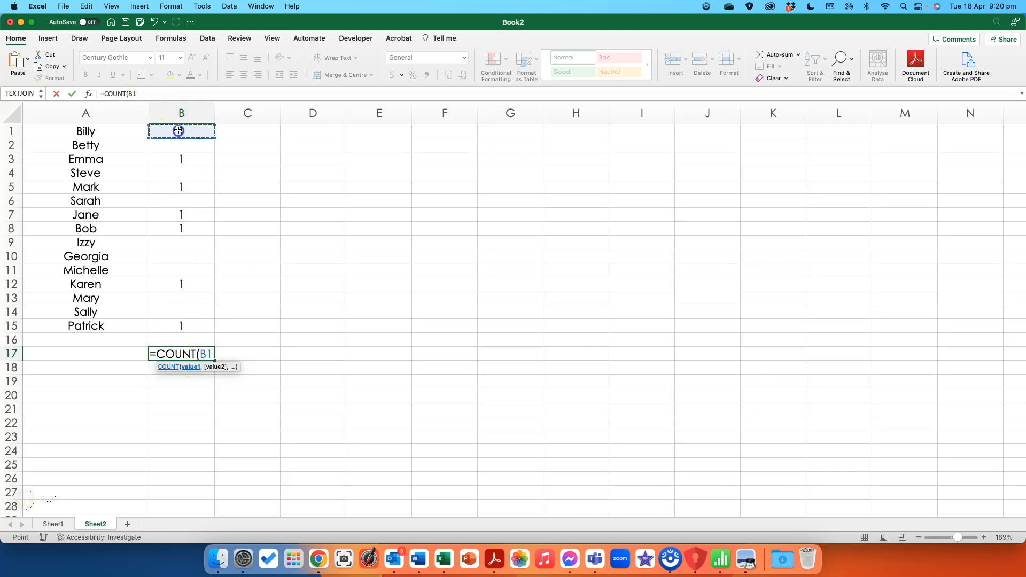
text(,)
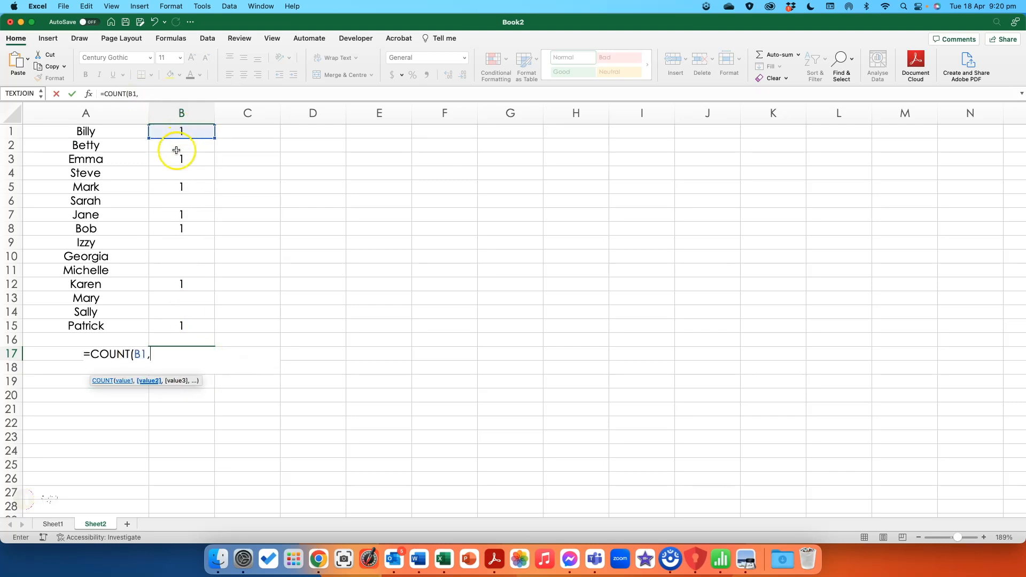
click(178, 143)
text(,)
click(175, 161)
text(,)
click(173, 173)
text(,)
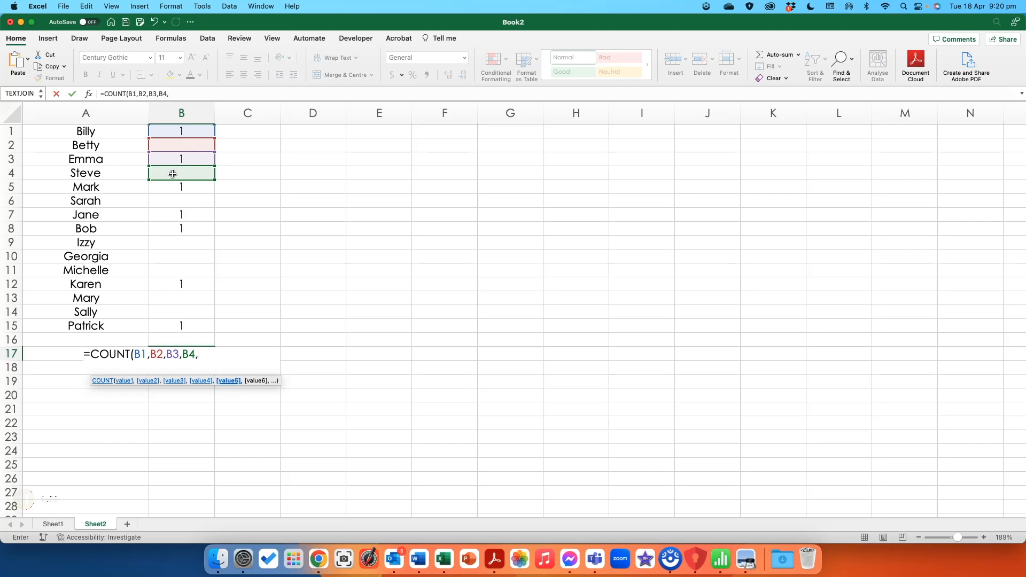
drag(169, 94, 128, 94)
key(BackSpace)
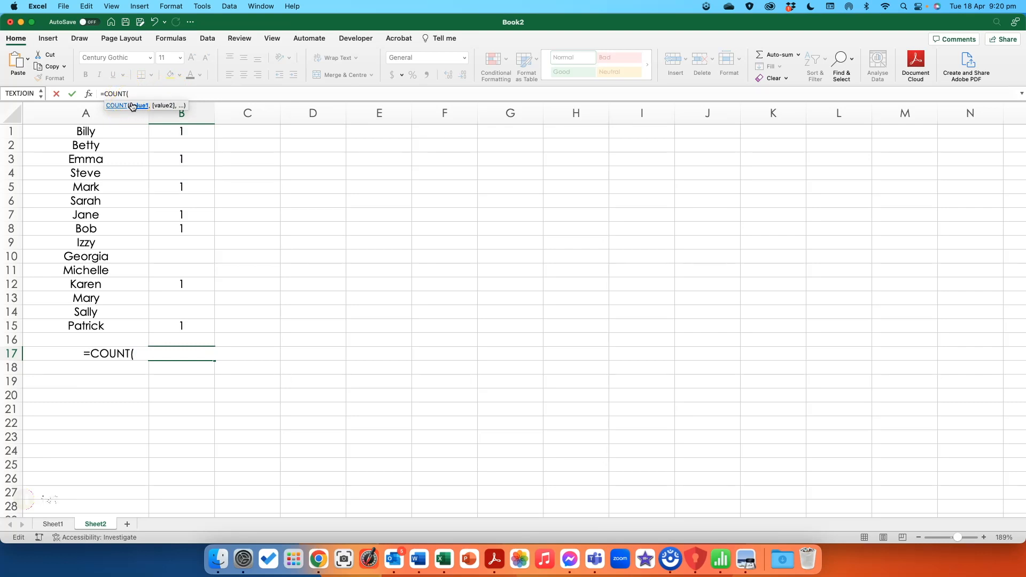
Complete the COUNT formula in B17 with the range B1:B15.
click(172, 131)
drag(172, 131, 173, 329)
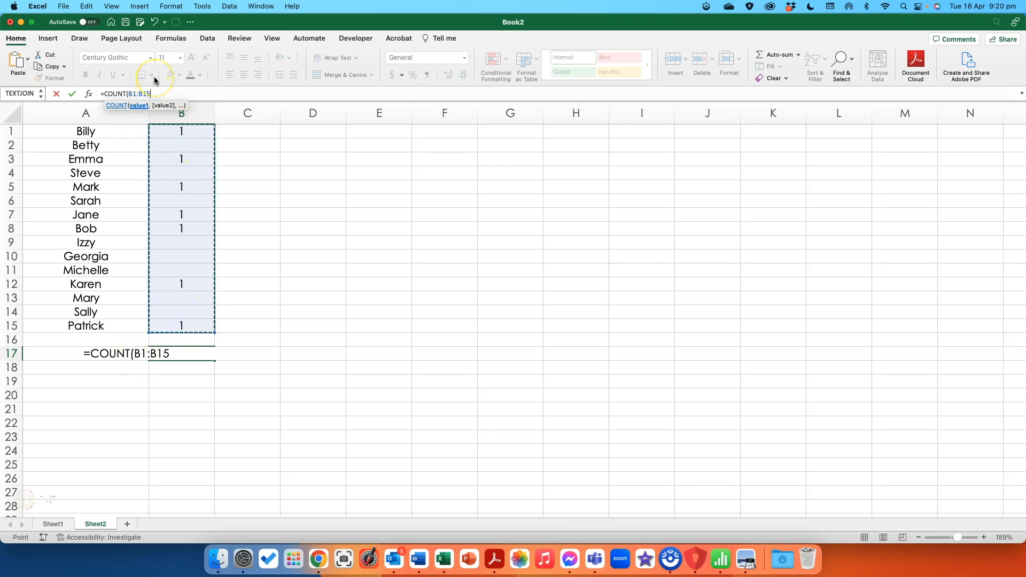
text())
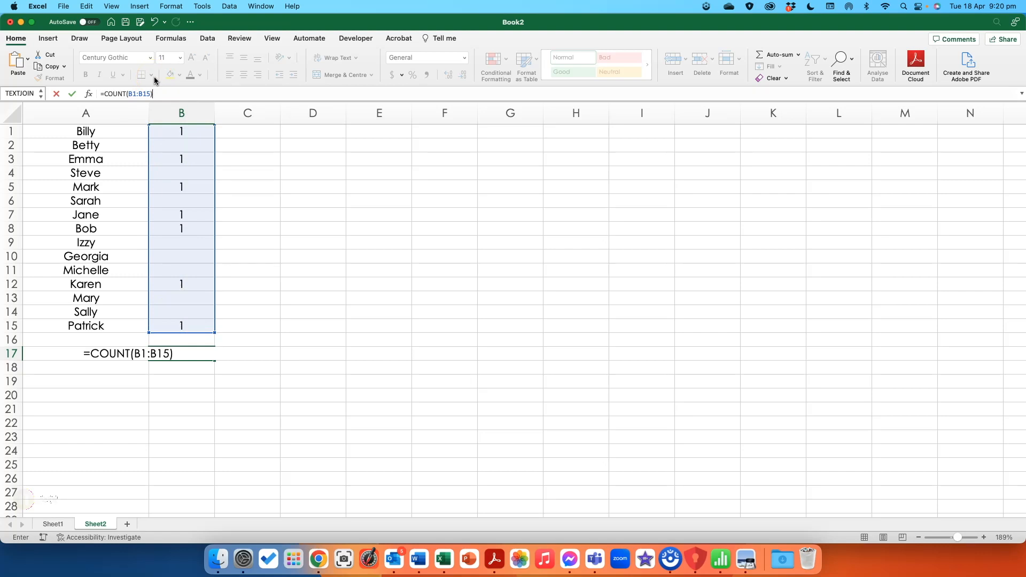
key(Return)
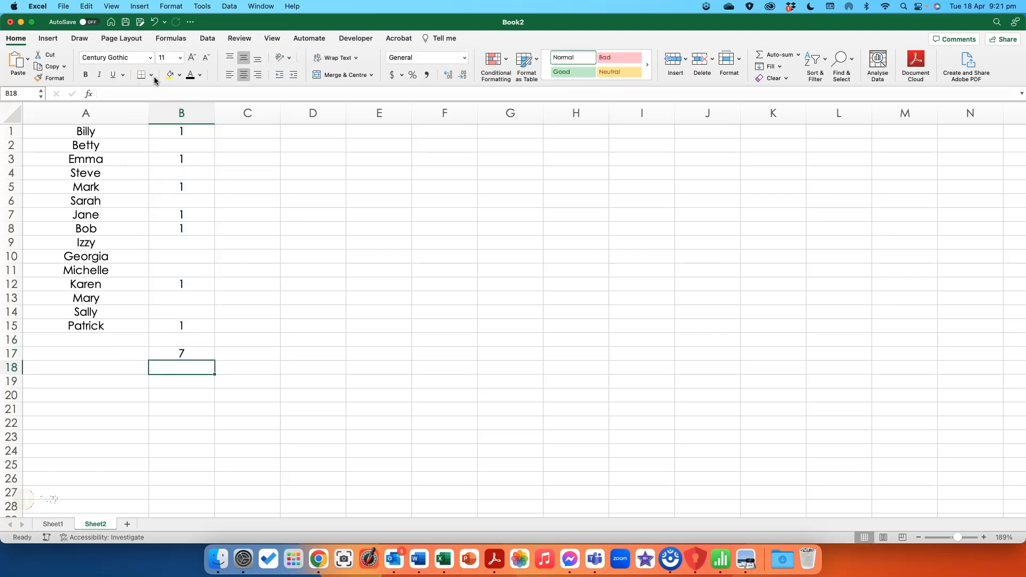
Review the formula in B17 and select B1, B3, B5, B7, B8, B12 and B15 together to examine their summary statistics.
click(183, 355)
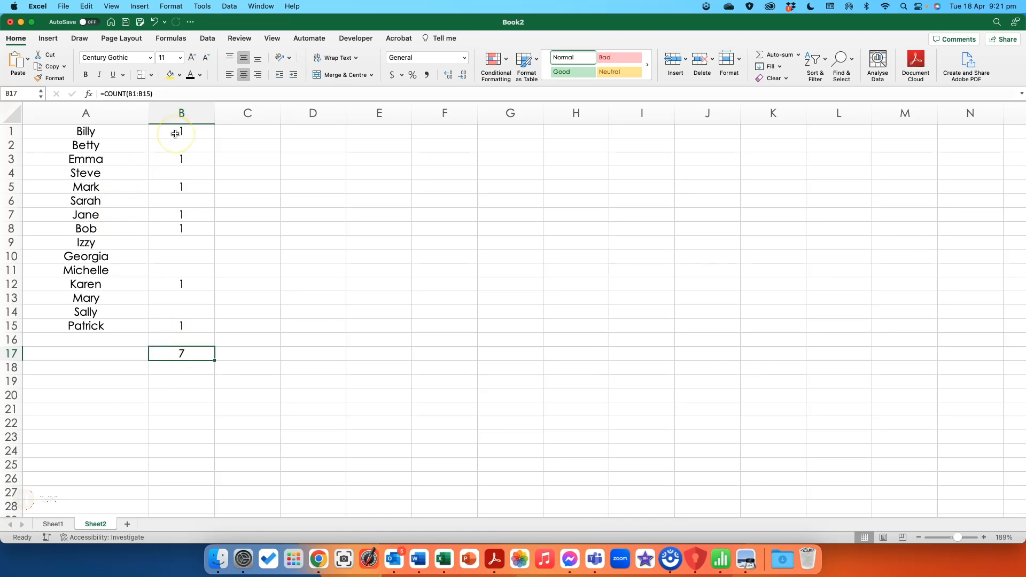
scroll(170, 136, down, 1)
scroll(173, 155, up, 1)
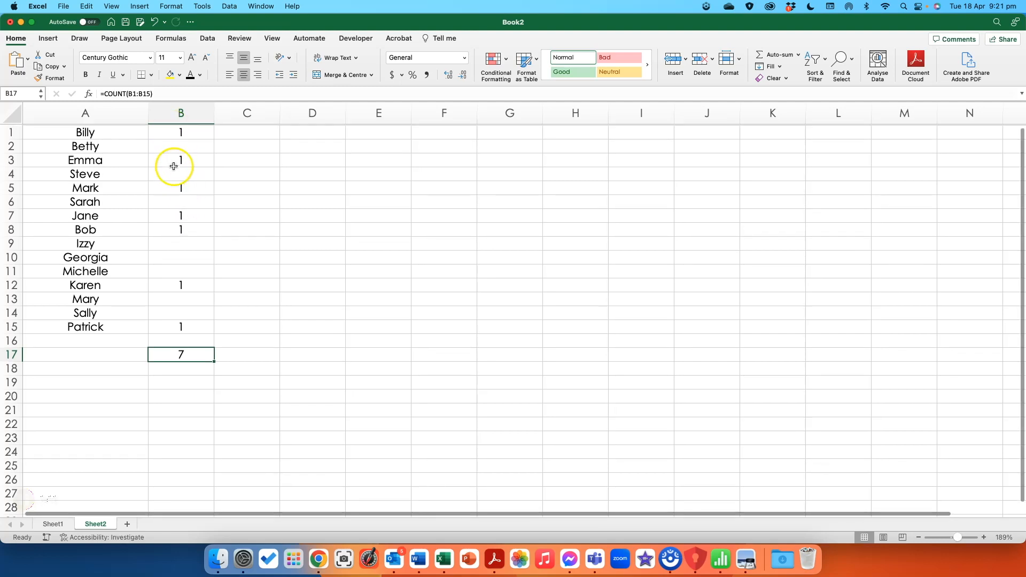
click(172, 131)
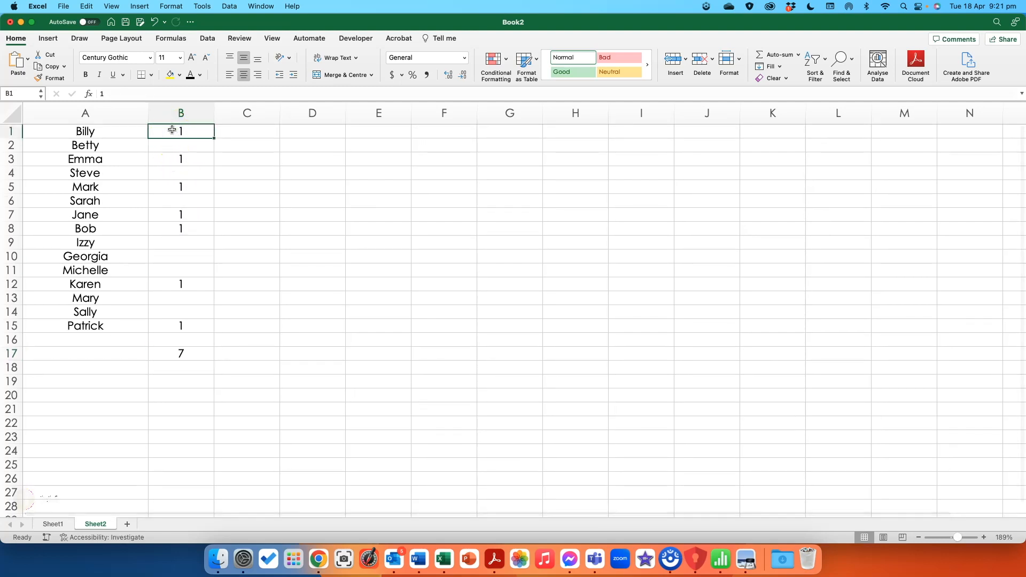
super+click(183, 158)
super+click(181, 187)
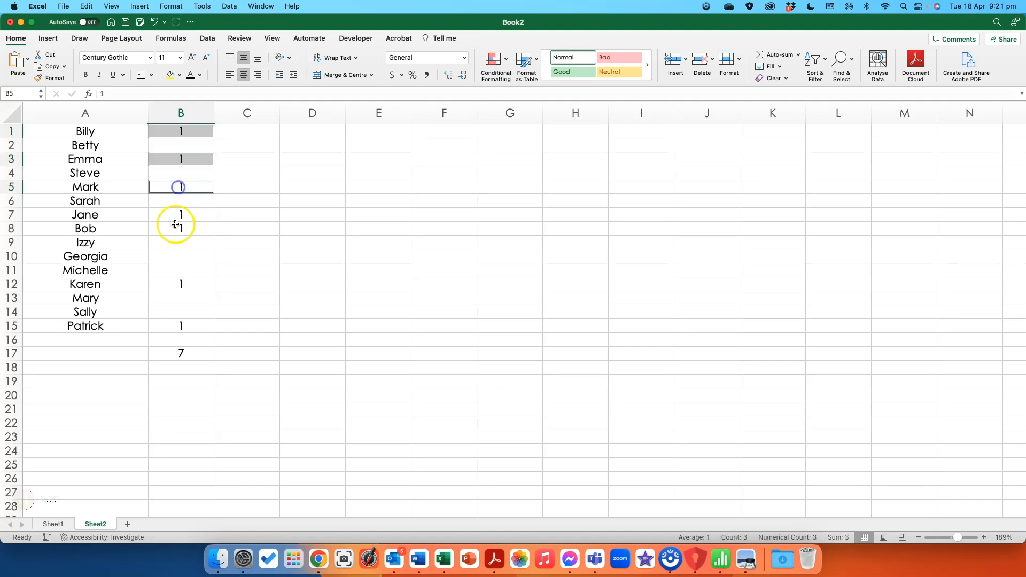
super+click(174, 215)
super+click(177, 229)
super+click(172, 284)
super+click(172, 327)
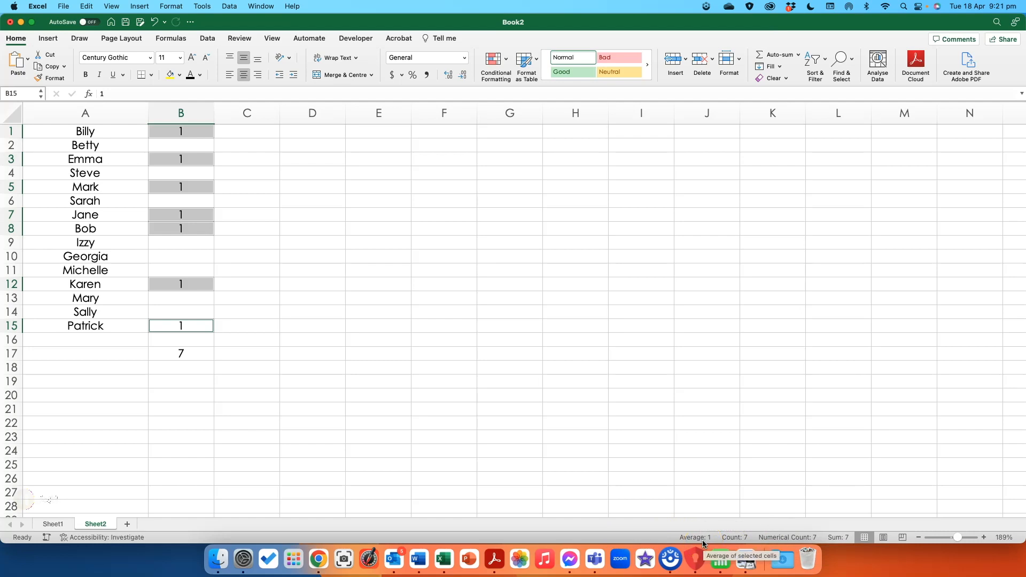
Set the value in cell B8 to 0.
click(196, 225)
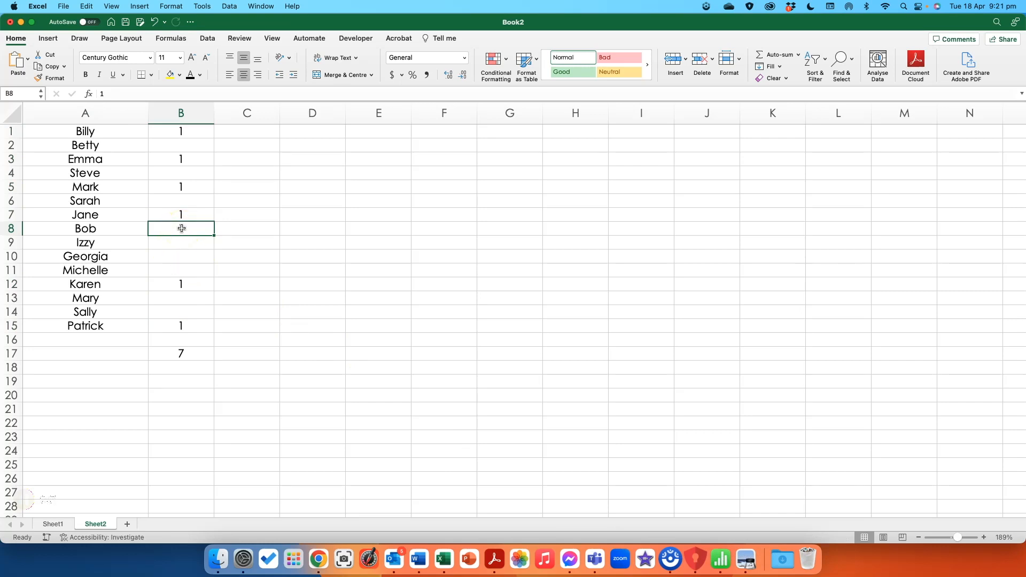
text(0)
key(Return)
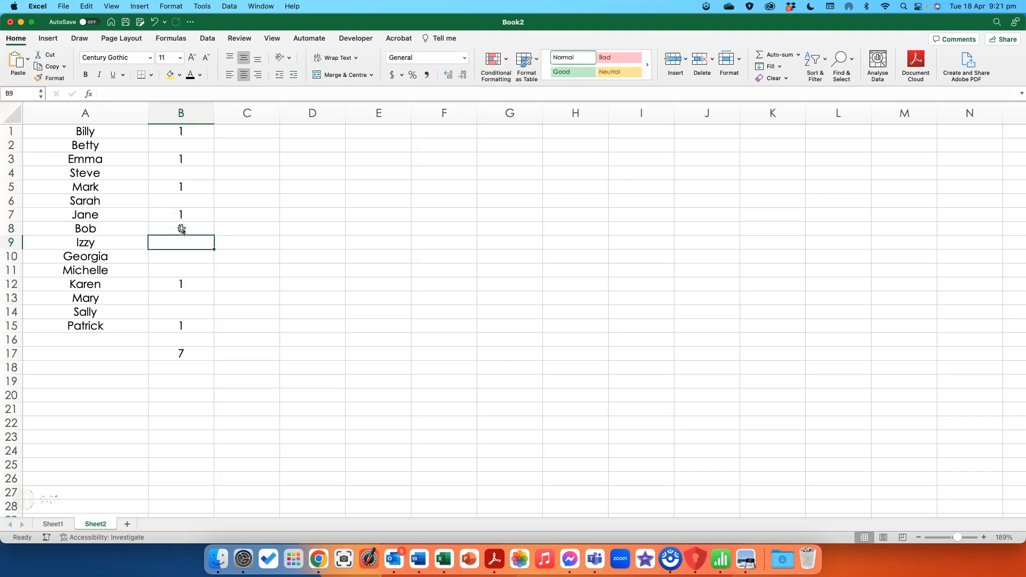
Clear the values in cells B8, B7 and B5.
click(182, 228)
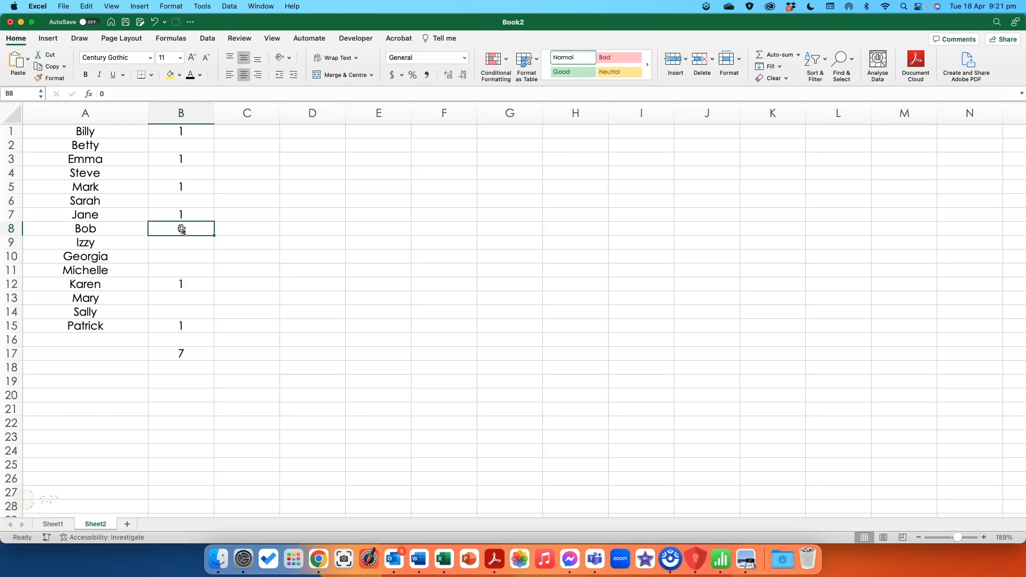
key(Delete)
key(Up)
key(Delete)
key(Up)
key(Up)
key(Delete)
Enter 1 in cells B10, B11 and B14.
key(Down)
key(Down)
key(Down)
key(Down)
key(Down)
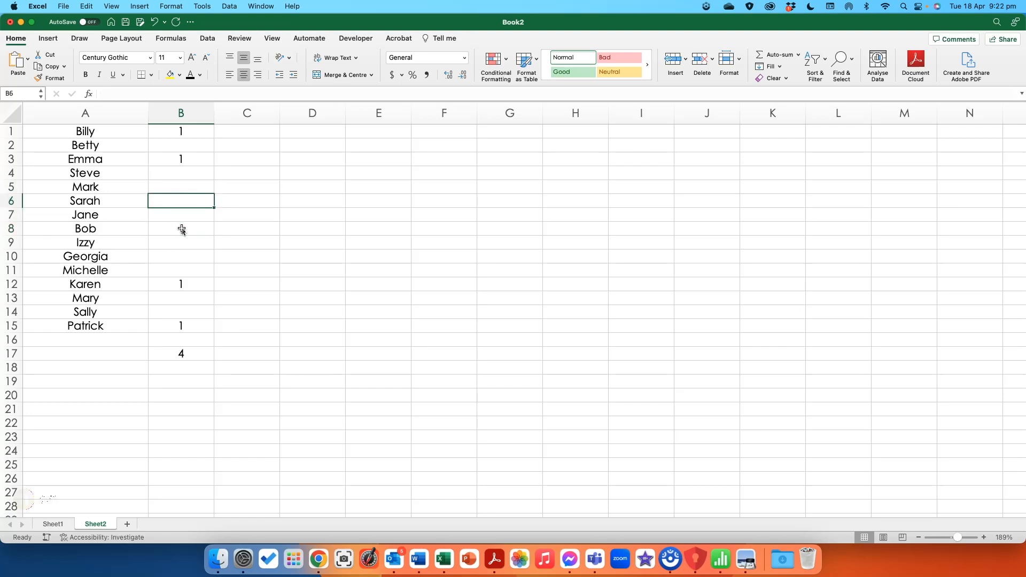
text(1)
key(Return)
text(1)
key(Return)
key(Down)
key(Down)
text(1)
key(Return)
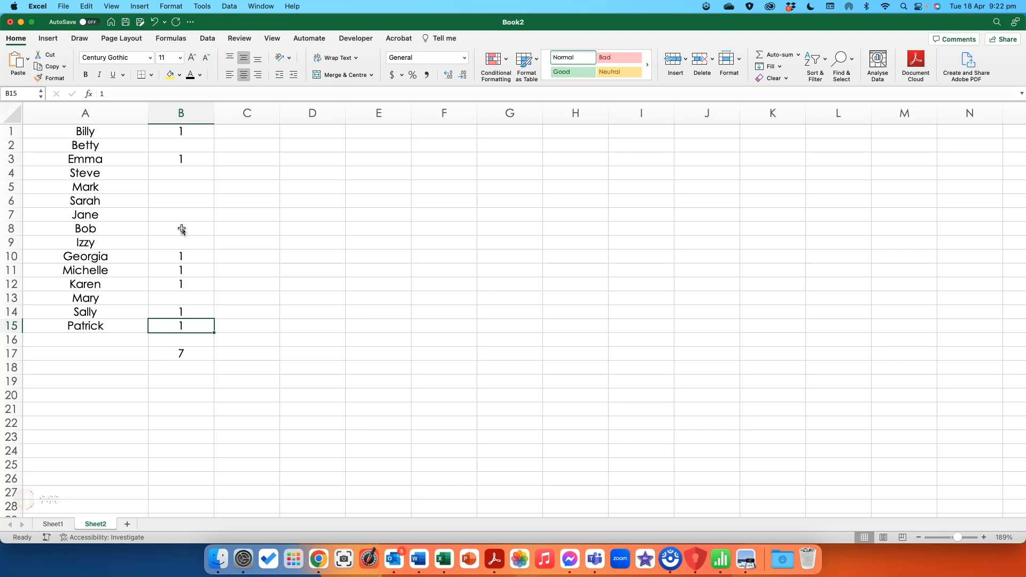
key(Up)
key(Up)
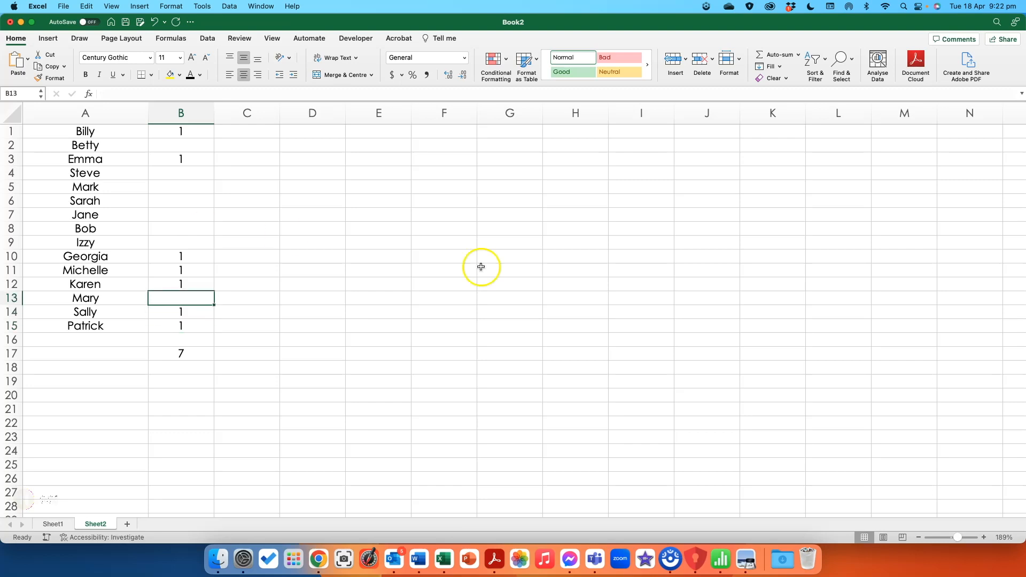